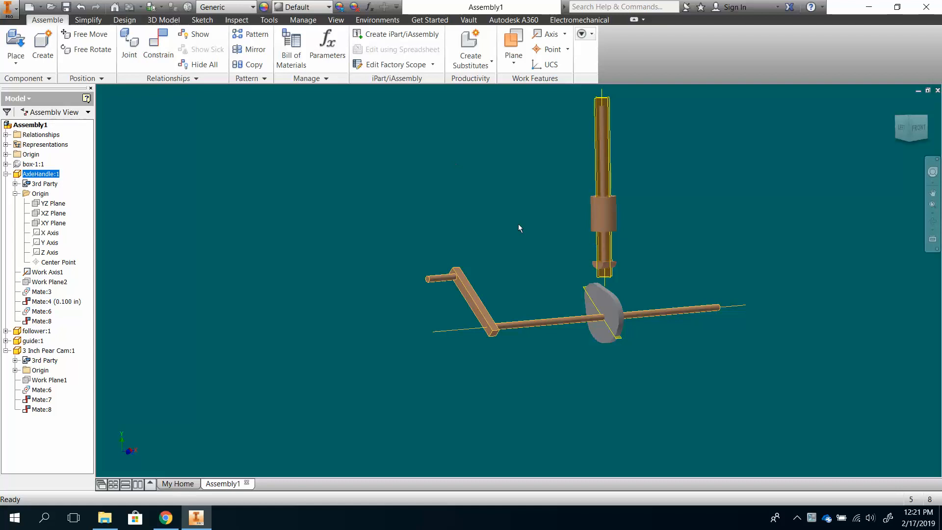
Step: Add a transitional constraint between the follower's curved bottom face and the outer contour face of the pear cam
{"action": "left_click", "coordinate": [167, 49]}
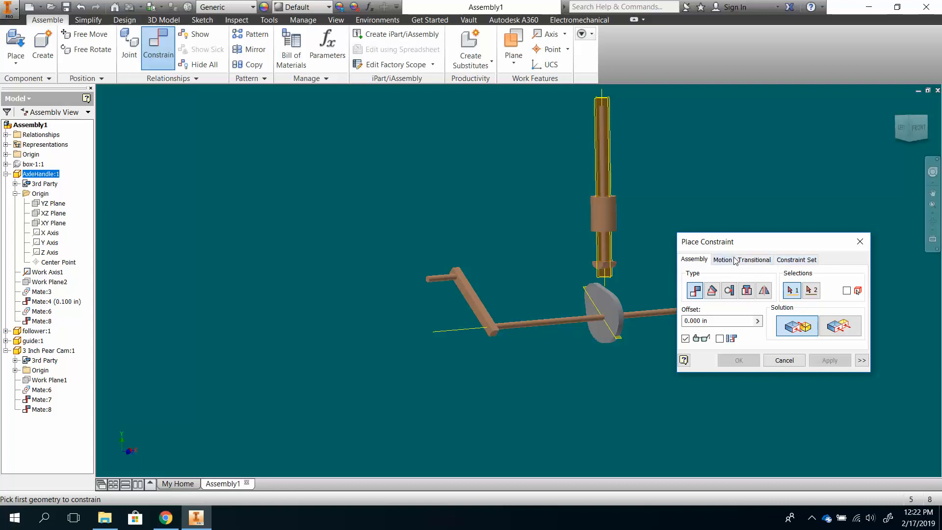
{"action": "left_click", "coordinate": [754, 260]}
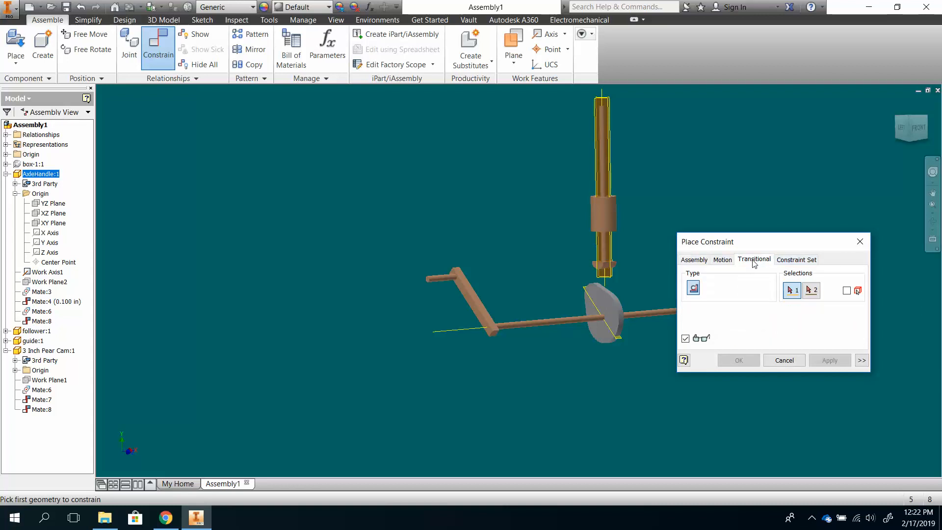
{"action": "scroll", "coordinate": [664, 285], "scroll_direction": "up", "scroll_amount": 5}
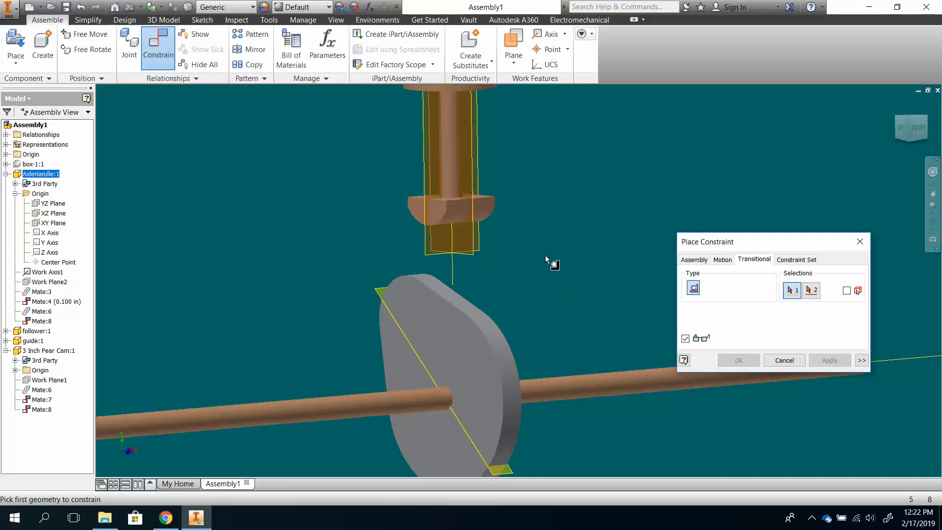
{"action": "left_click", "coordinate": [451, 220]}
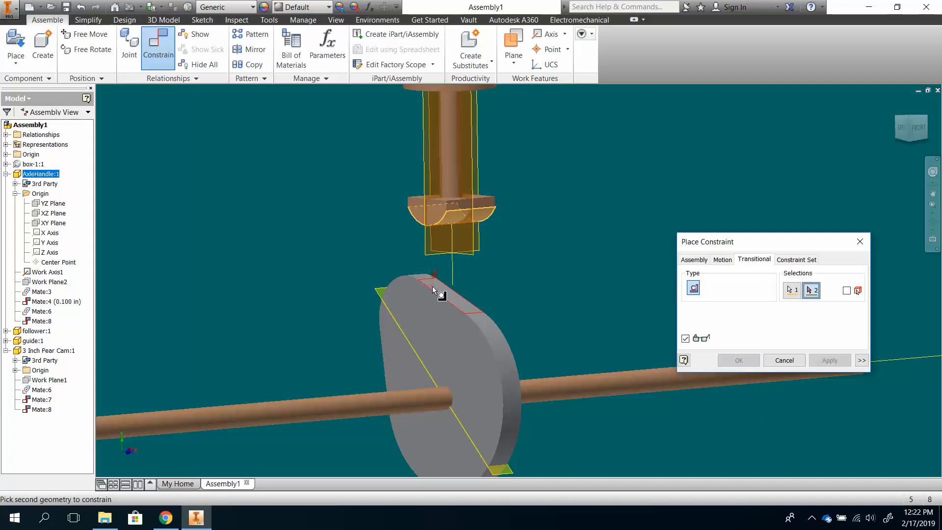
{"action": "left_click", "coordinate": [456, 298]}
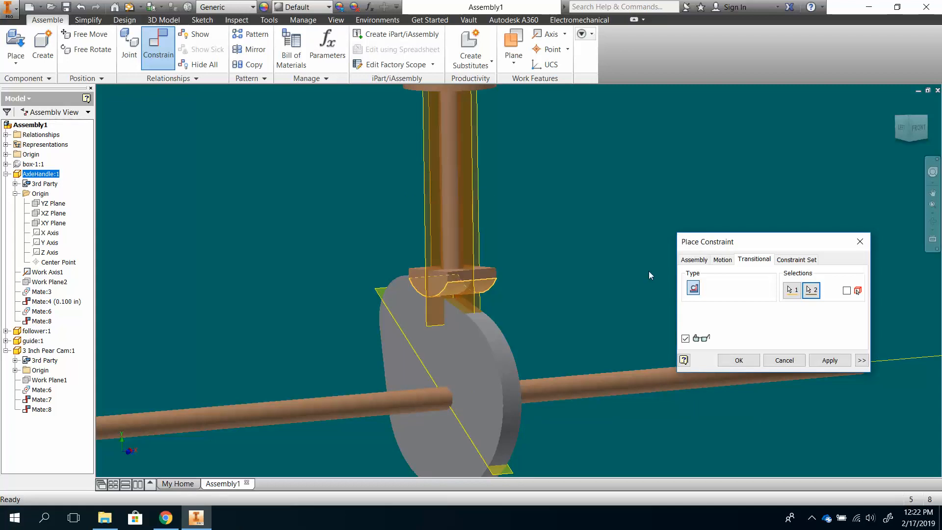
{"action": "left_click", "coordinate": [820, 362]}
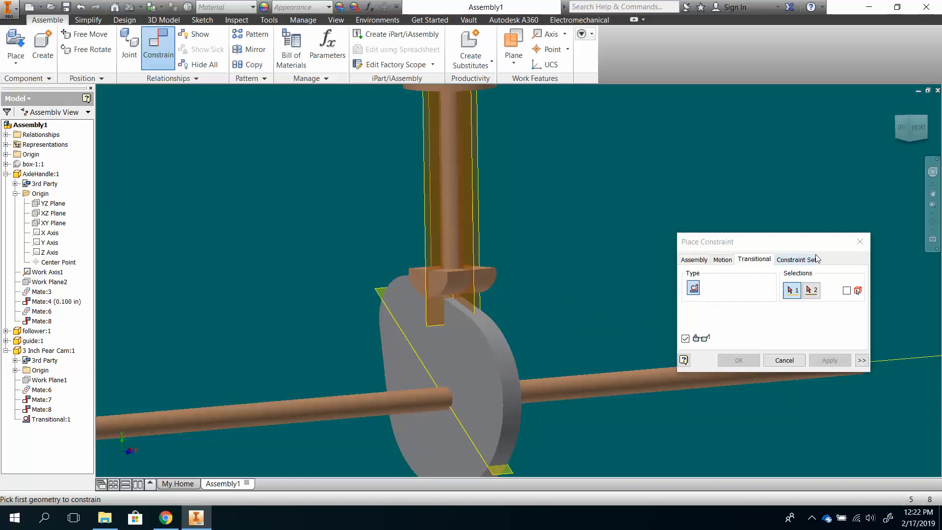
{"action": "left_click", "coordinate": [861, 247]}
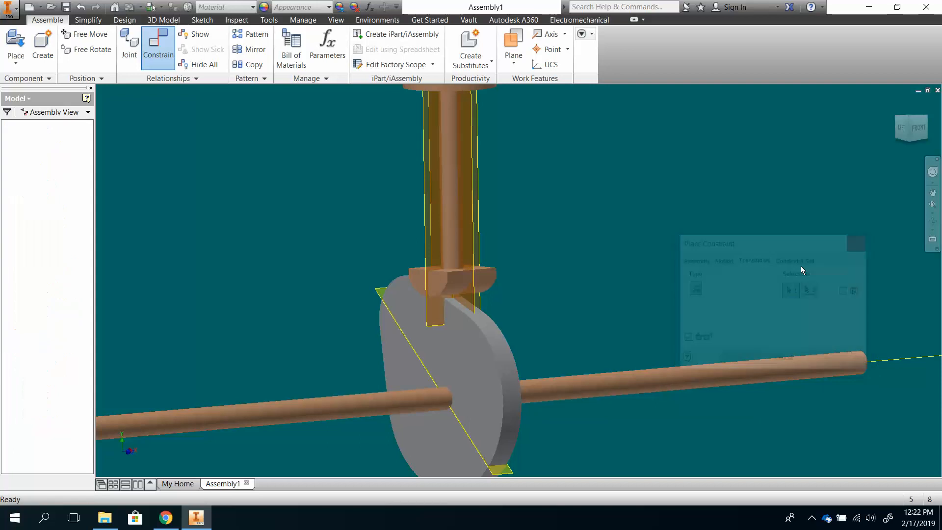
Step: Turn the axle handle to drive the cam and follower, and make the box part visible
{"action": "scroll", "coordinate": [785, 273], "scroll_direction": "down", "scroll_amount": 3}
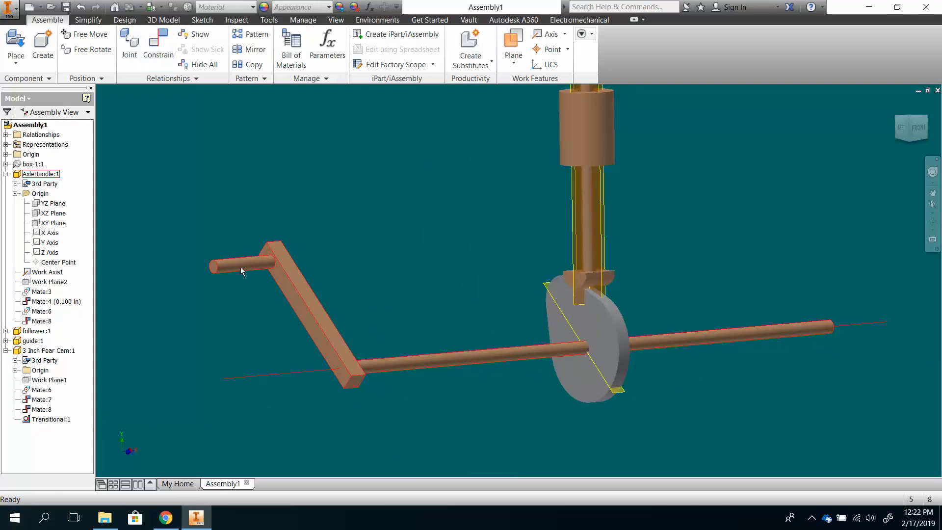
{"action": "left_click_drag", "start_coordinate": [240, 267], "coordinate": [380, 317]}
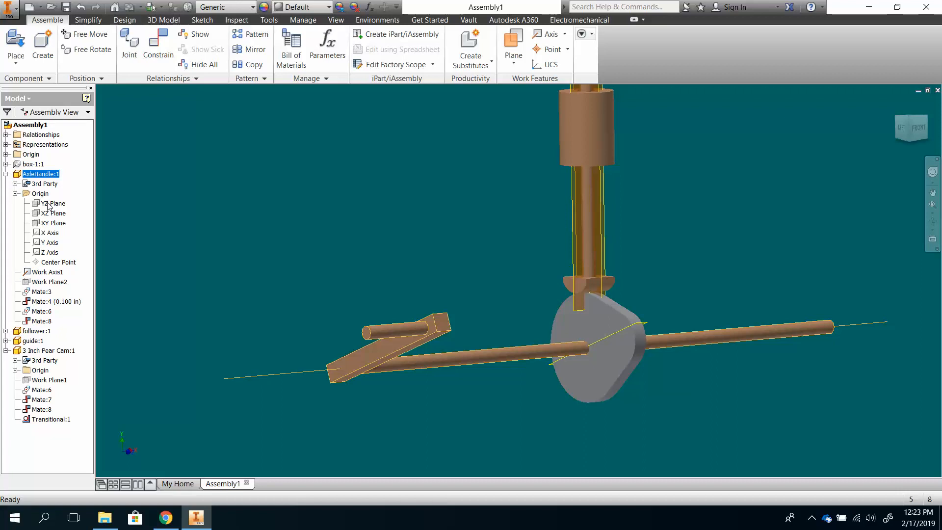
{"action": "right_click", "coordinate": [21, 164]}
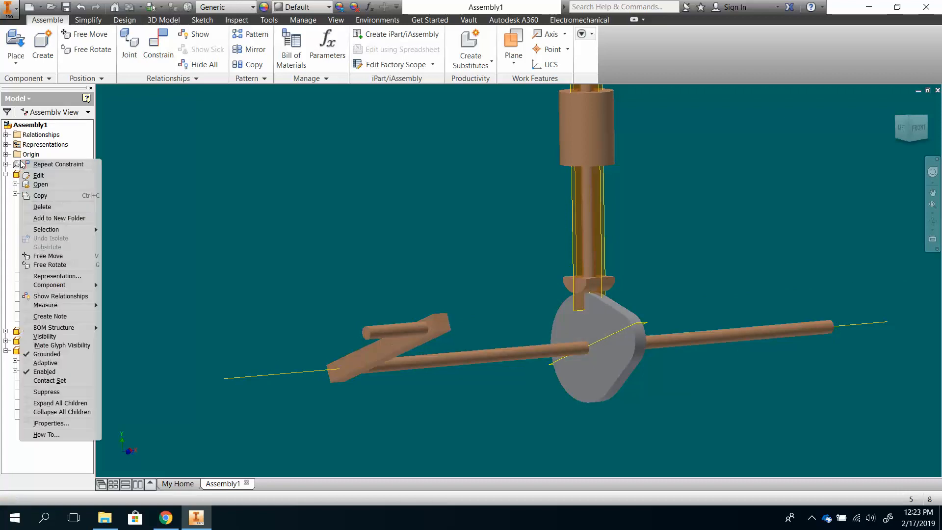
{"action": "left_click", "coordinate": [44, 337]}
{"action": "scroll", "coordinate": [368, 323], "scroll_direction": "down", "scroll_amount": 3}
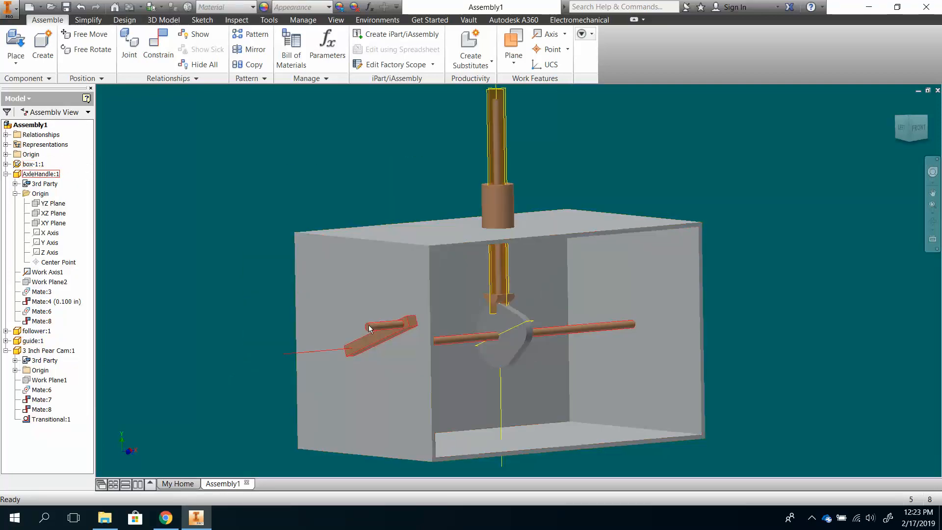
{"action": "left_click_drag", "start_coordinate": [369, 330], "coordinate": [383, 308]}
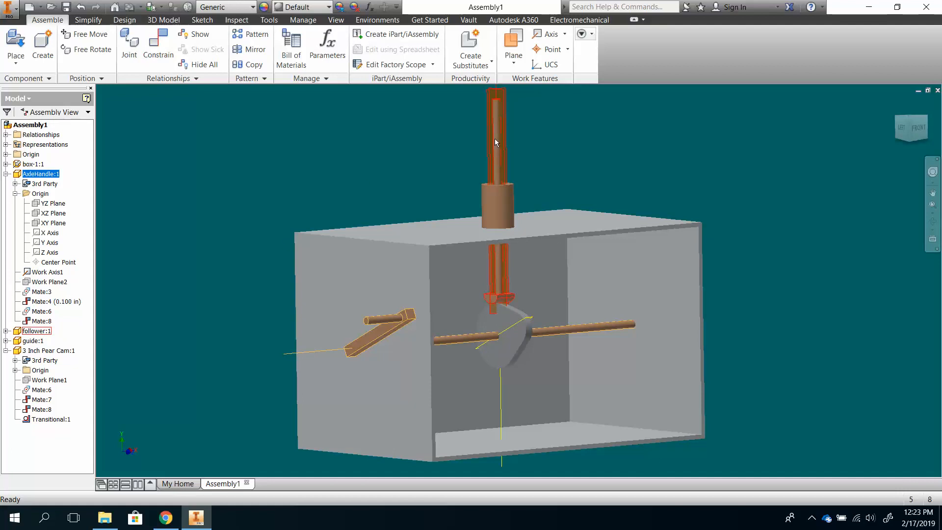
Step: Hide the YZ and XZ origin planes of the follower
{"action": "left_click", "coordinate": [6, 330]}
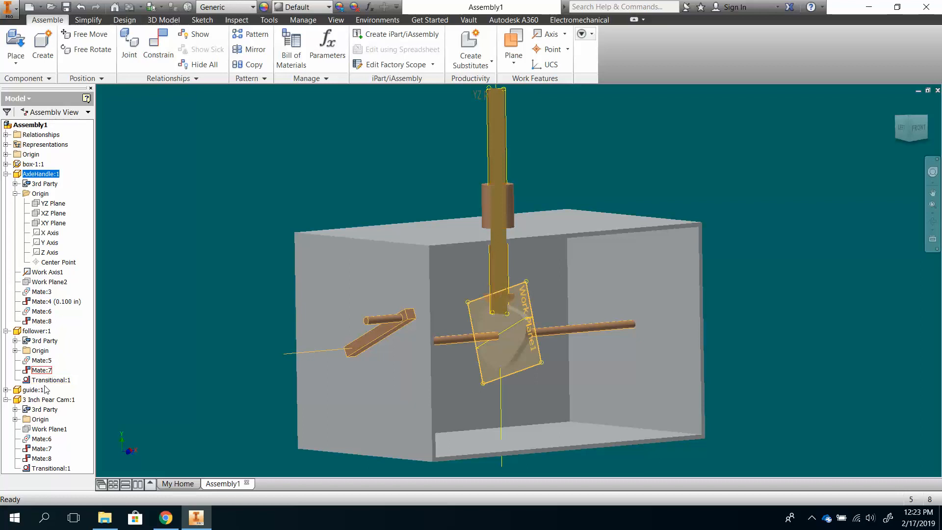
{"action": "left_click", "coordinate": [15, 350]}
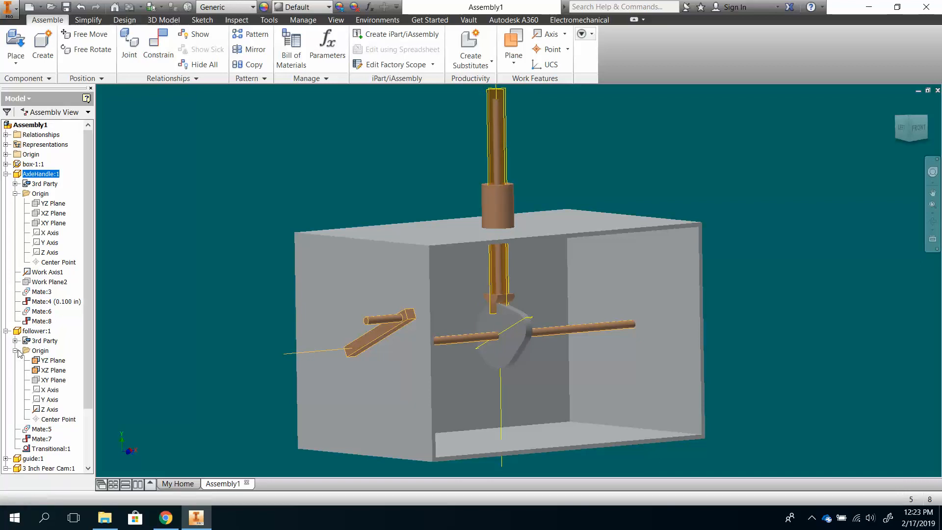
{"action": "right_click", "coordinate": [54, 363]}
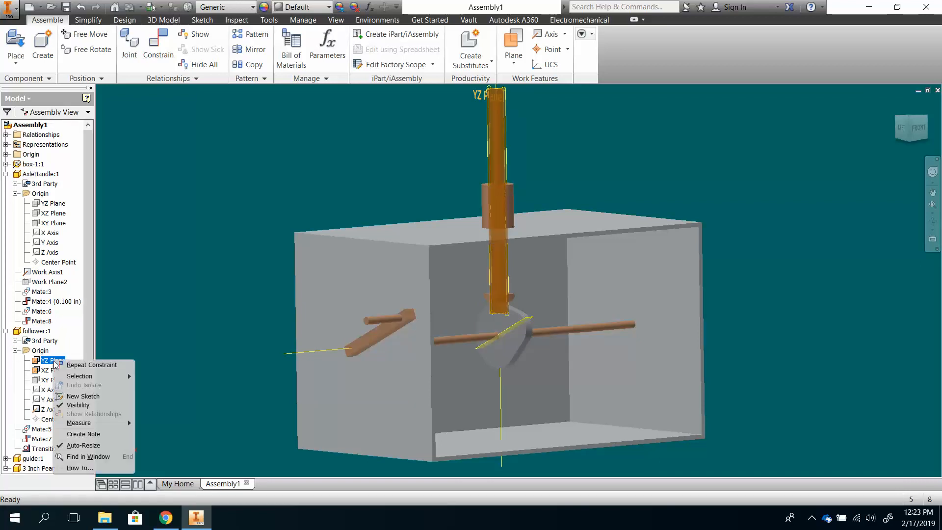
{"action": "left_click", "coordinate": [54, 381]}
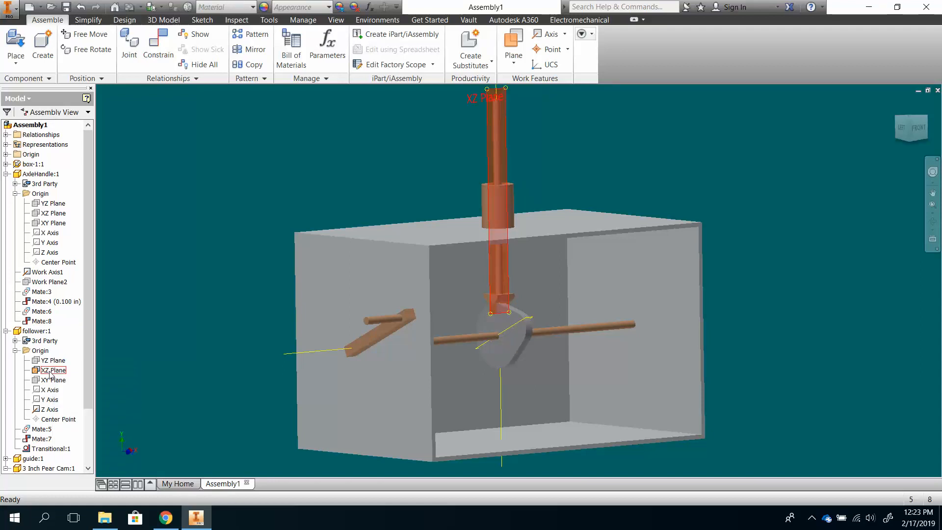
{"action": "right_click", "coordinate": [50, 371]}
{"action": "left_click", "coordinate": [62, 416]}
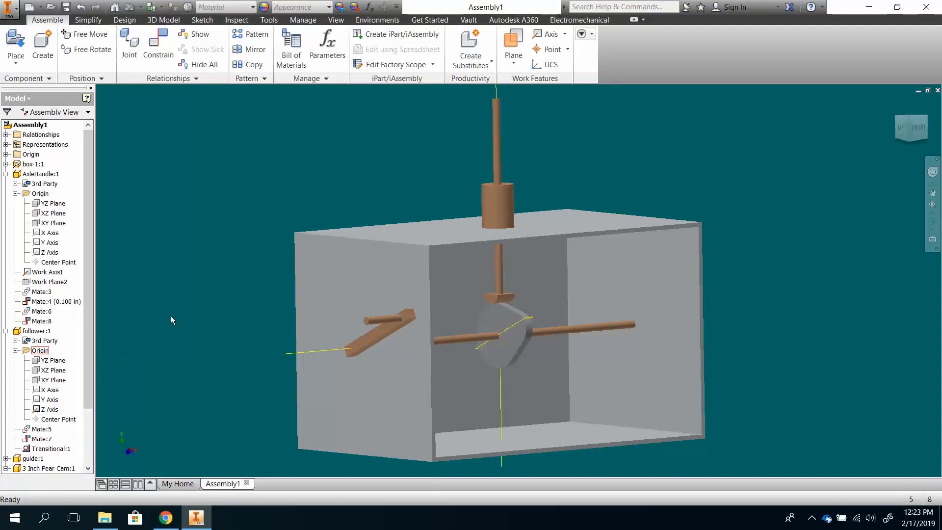
{"action": "left_click", "coordinate": [6, 330]}
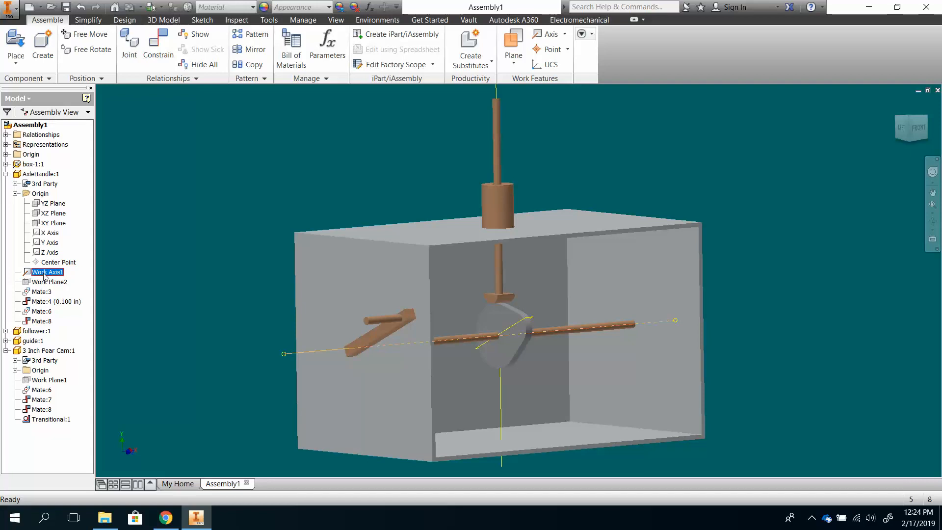
Step: Hide Work Axis1 of the axle handle and the YZ origin plane of the 3 Inch Pear Cam
{"action": "right_click", "coordinate": [44, 274]}
{"action": "left_click", "coordinate": [68, 331]}
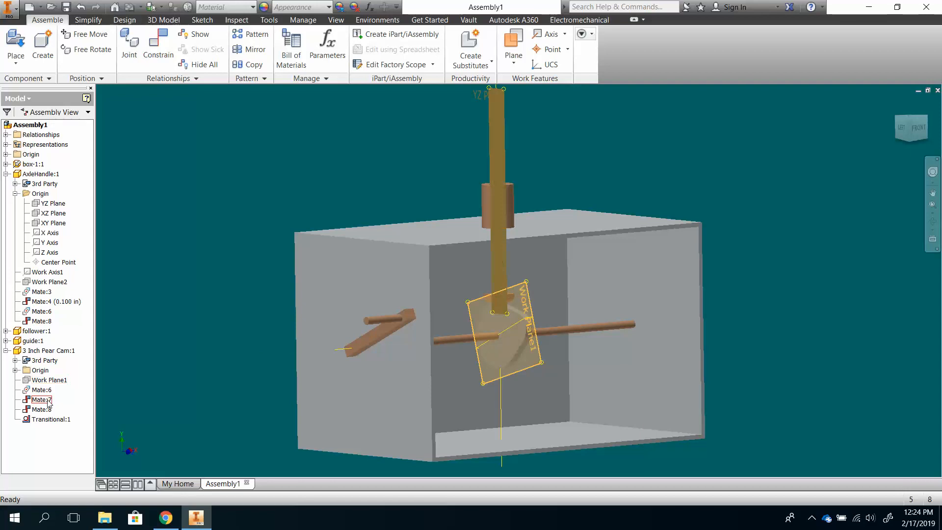
{"action": "left_click", "coordinate": [20, 370]}
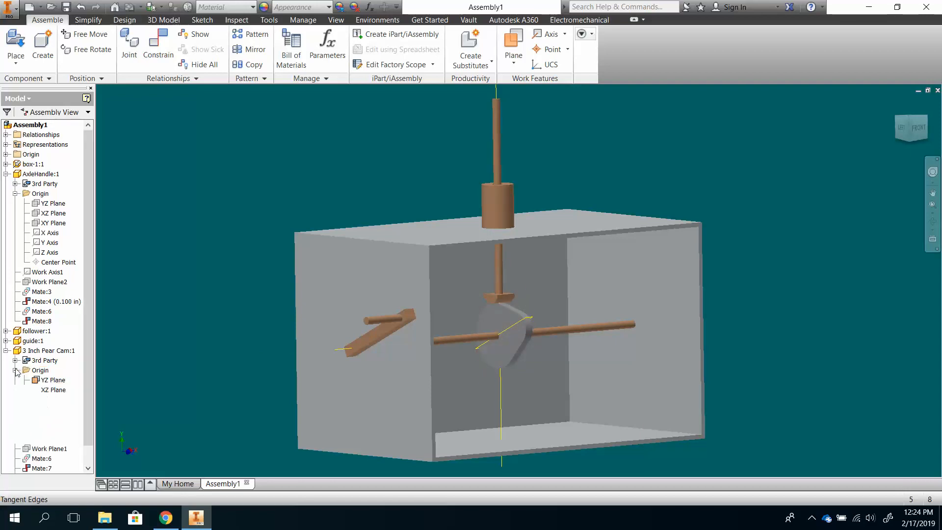
{"action": "right_click", "coordinate": [54, 382]}
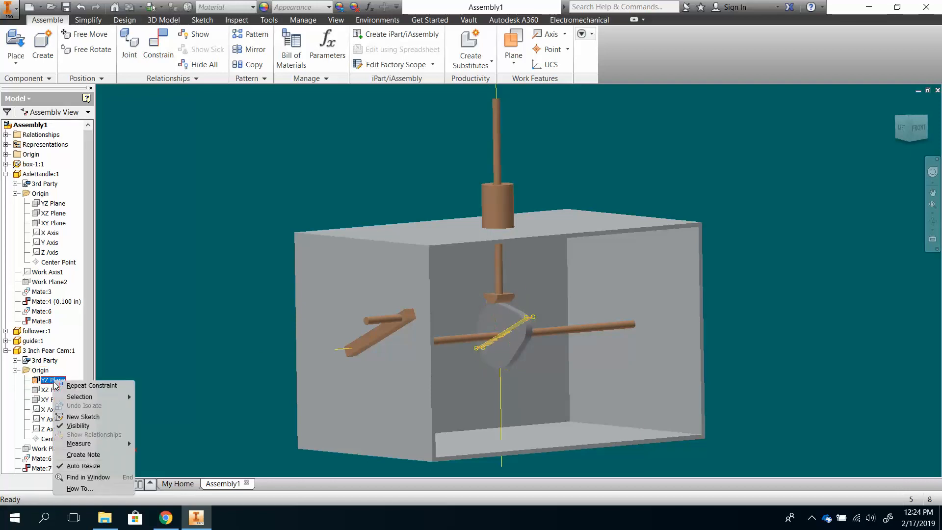
{"action": "left_click", "coordinate": [81, 426]}
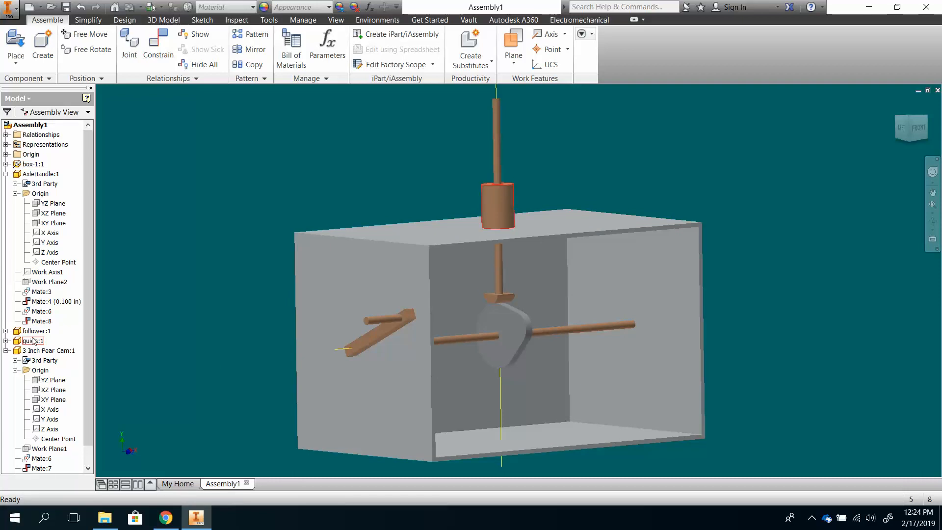
Step: Hide Work Axis1 and Work Axis2 of the box part
{"action": "left_click", "coordinate": [6, 164]}
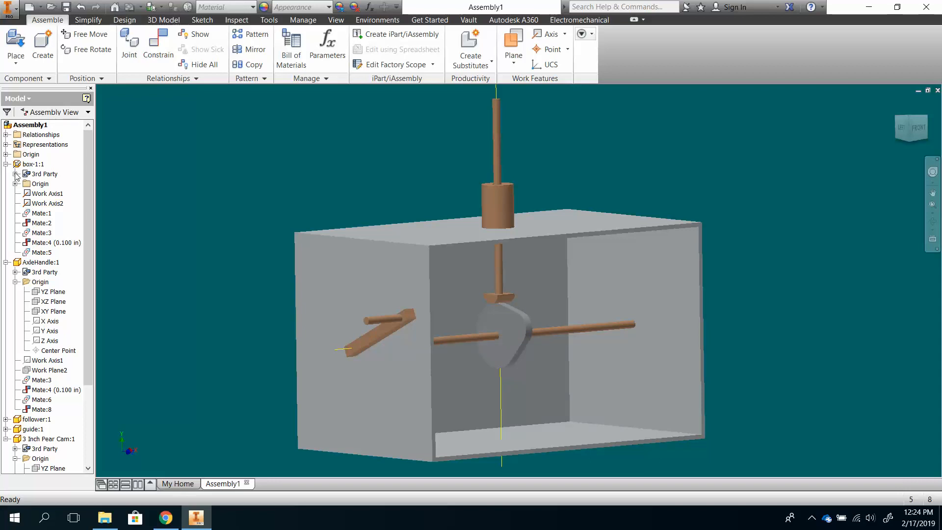
{"action": "left_click", "coordinate": [15, 184]}
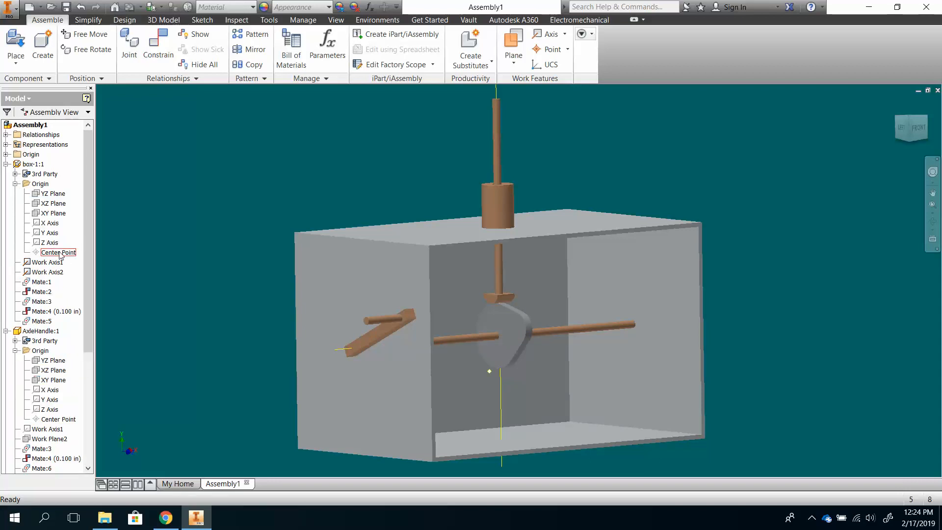
{"action": "left_click", "coordinate": [15, 174]}
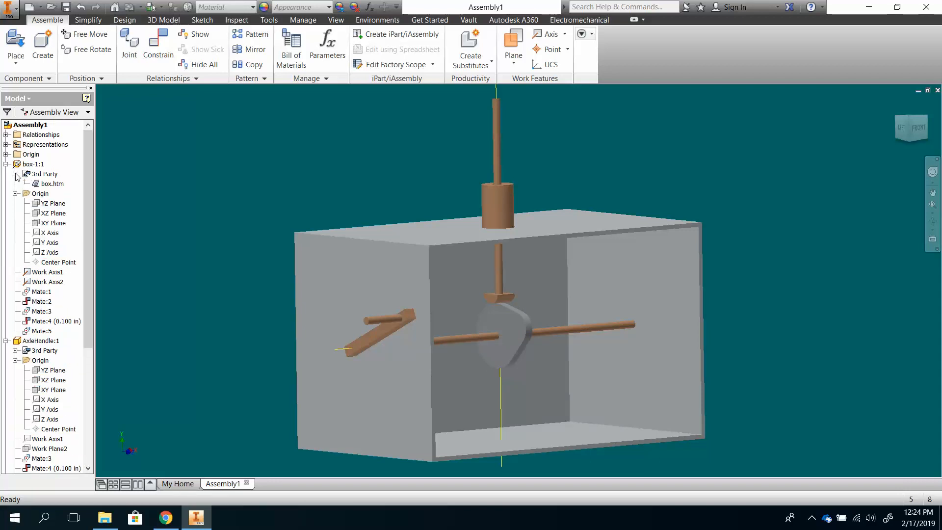
{"action": "left_click", "coordinate": [15, 175]}
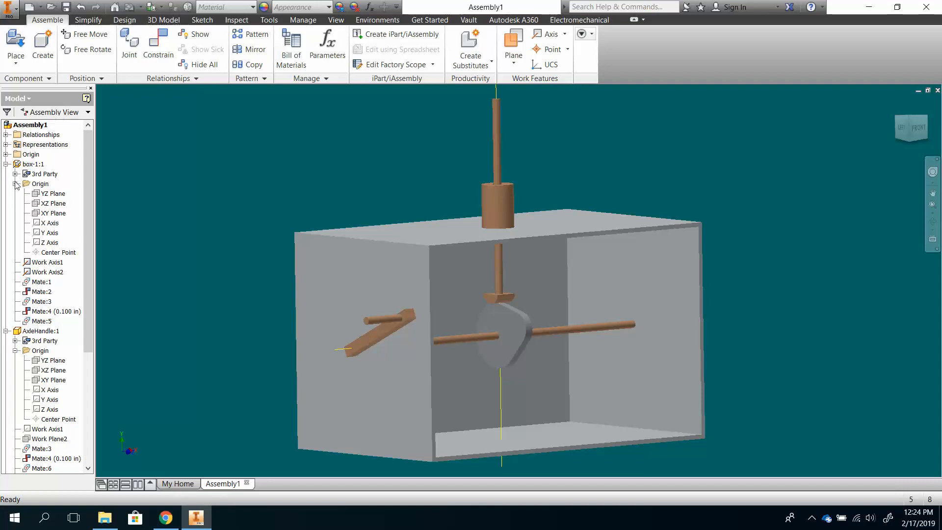
{"action": "right_click", "coordinate": [46, 263]}
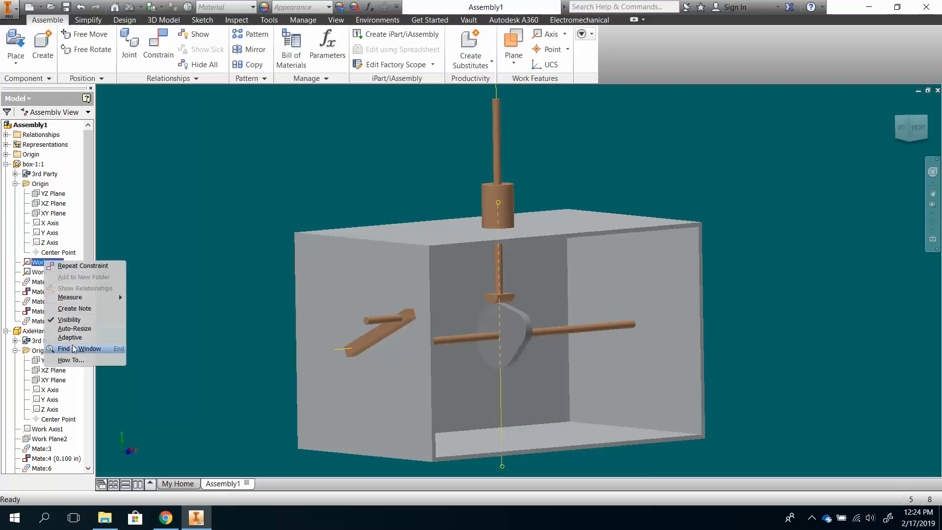
{"action": "left_click", "coordinate": [69, 319]}
{"action": "right_click", "coordinate": [50, 273]}
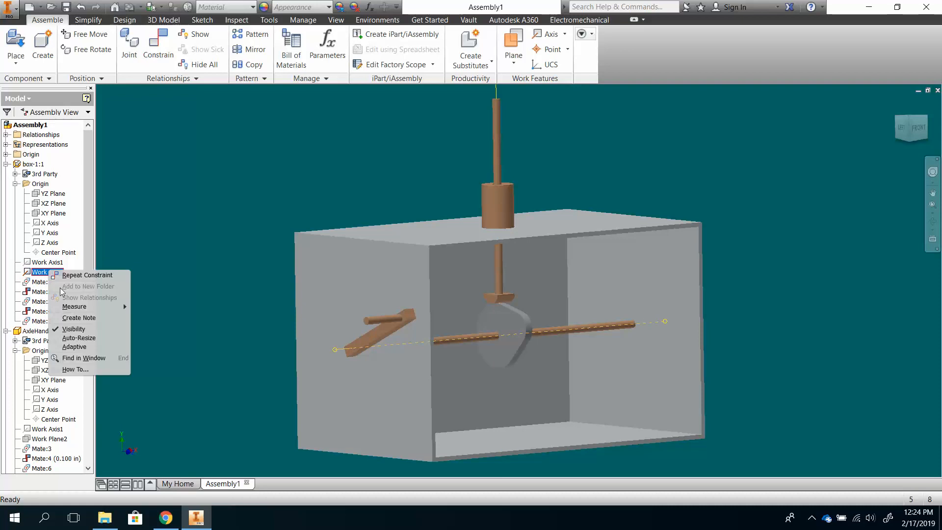
{"action": "left_click", "coordinate": [80, 330]}
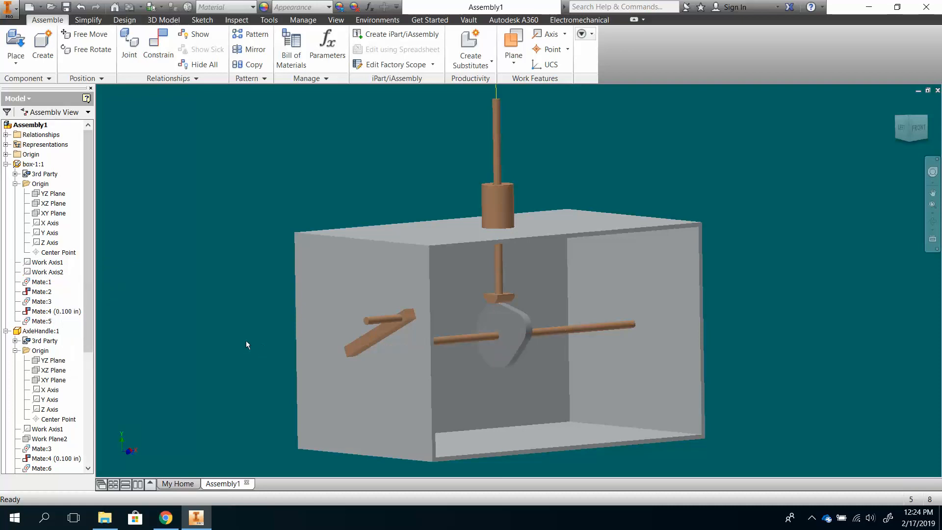
Step: Rotate the axle handle to check that the cam raises and lowers the follower inside the box
{"action": "scroll", "coordinate": [307, 343], "scroll_direction": "up", "scroll_amount": 3}
{"action": "scroll", "coordinate": [307, 340], "scroll_direction": "down", "scroll_amount": 3}
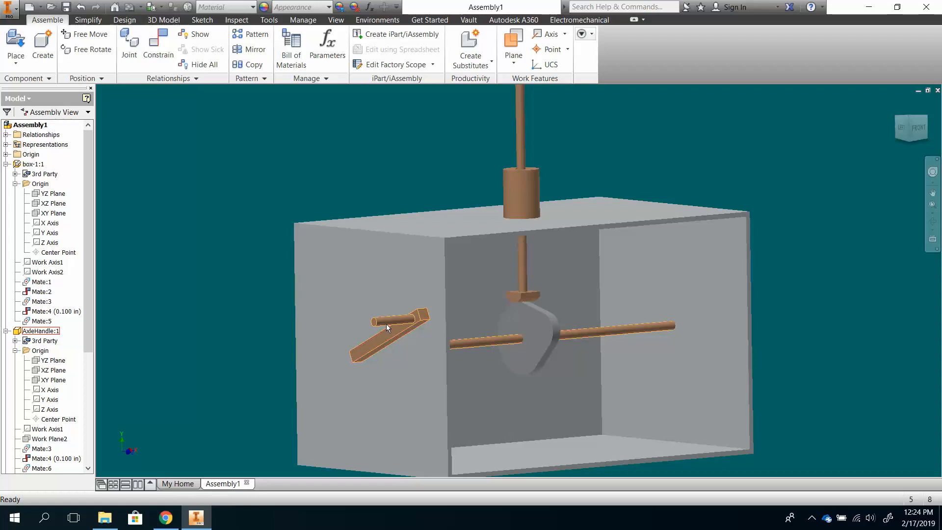
{"action": "left_click_drag", "start_coordinate": [386, 323], "coordinate": [384, 290]}
{"action": "left_click_drag", "start_coordinate": [301, 428], "coordinate": [314, 255]}
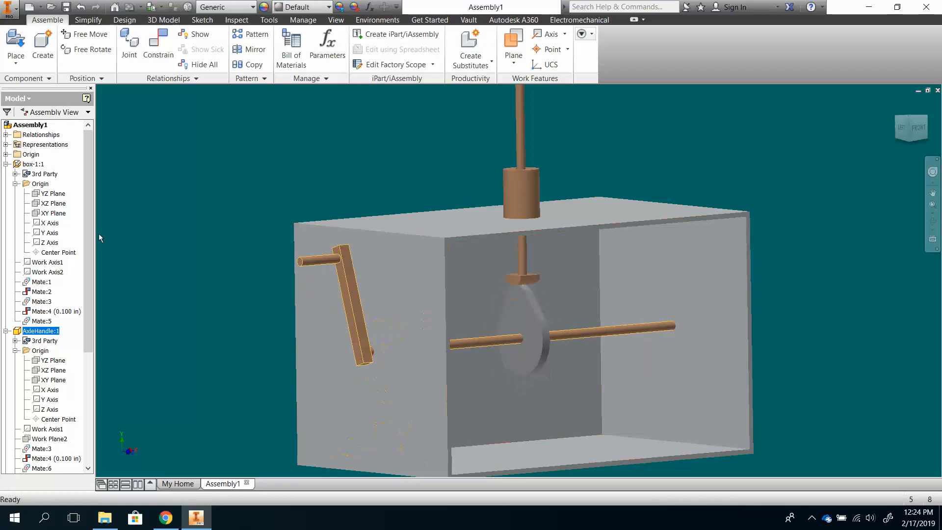
{"action": "left_click", "coordinate": [812, 518]}
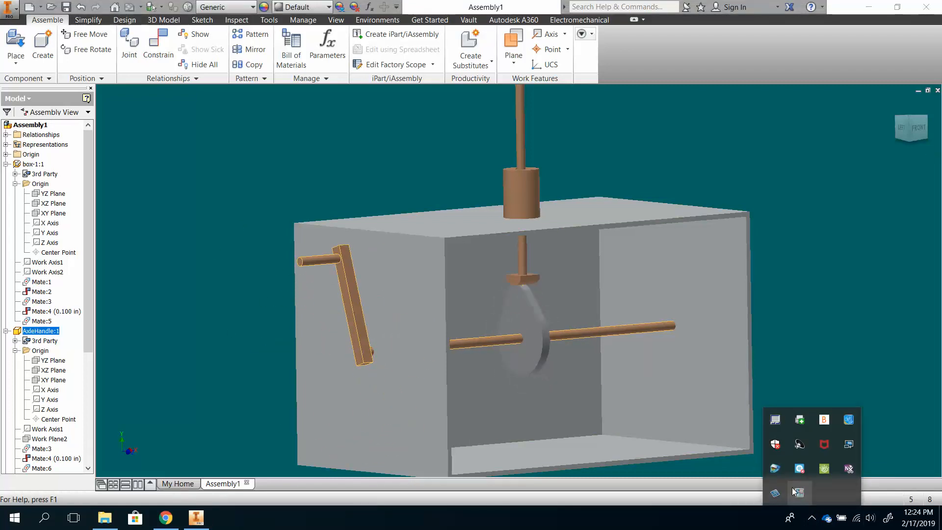